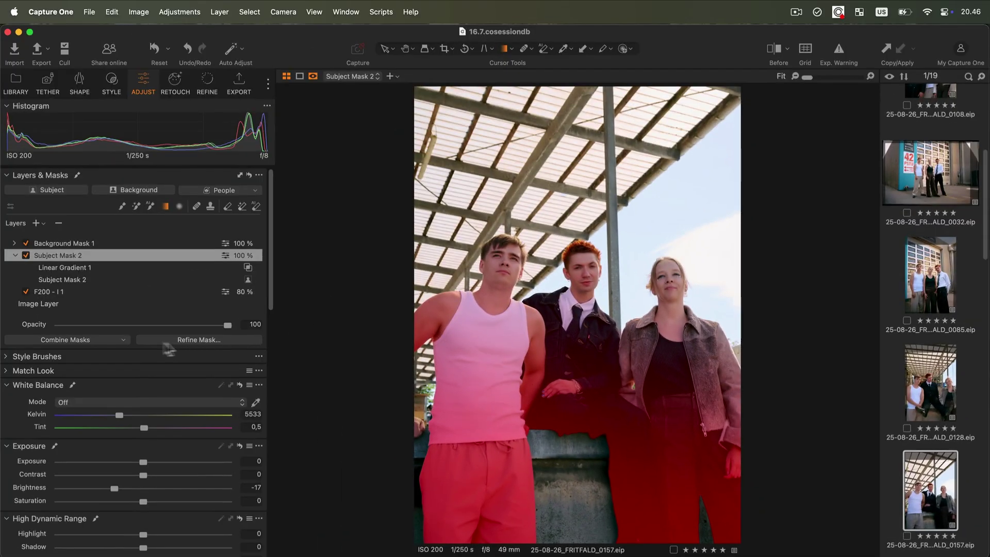
- Open the Combine Masks options on the group photo's adjustment layers
{"action": "left_click", "coordinate": [114, 340]}
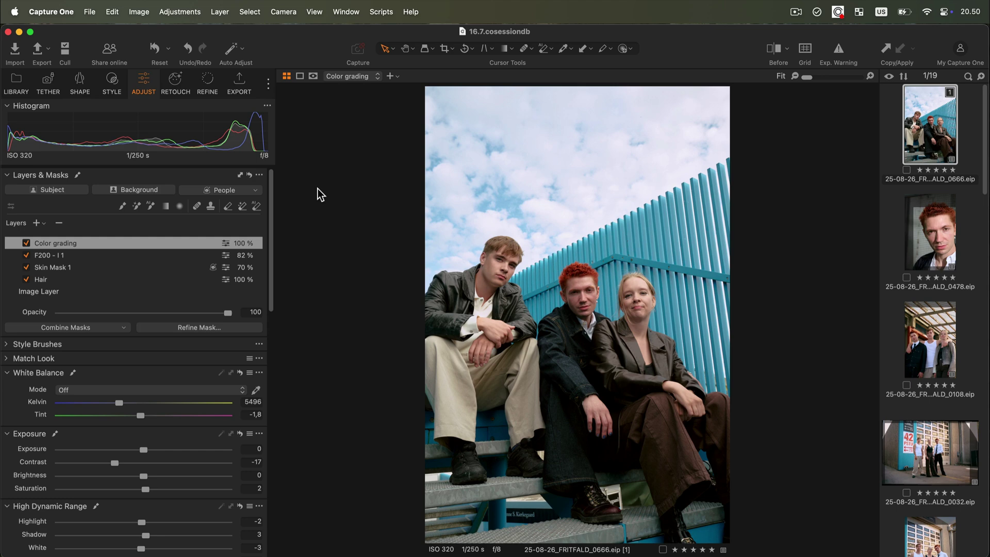
- Add a new adjustment layer named 'Gradients'
{"action": "left_click", "coordinate": [36, 223]}
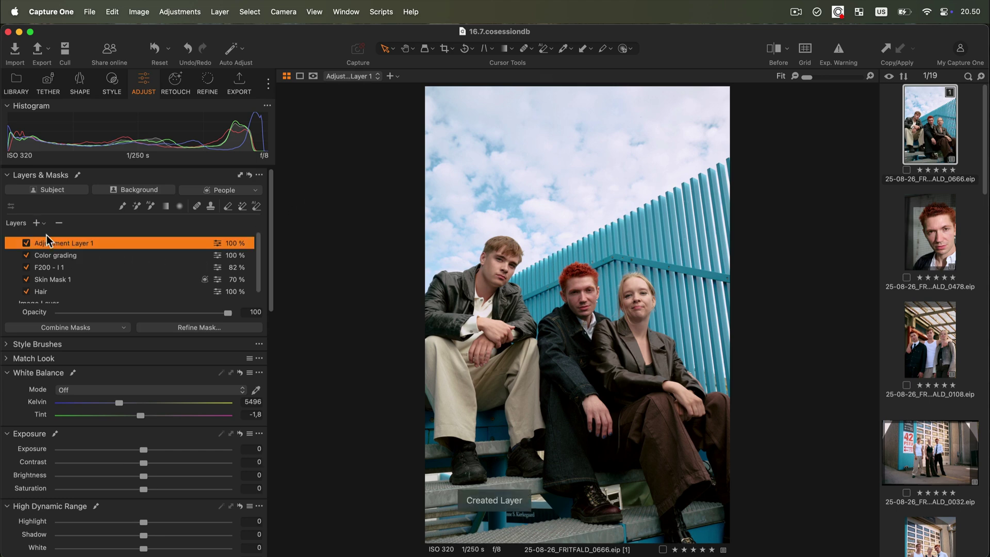
{"action": "double_click", "coordinate": [49, 242]}
{"action": "type", "text": "Gradients"}
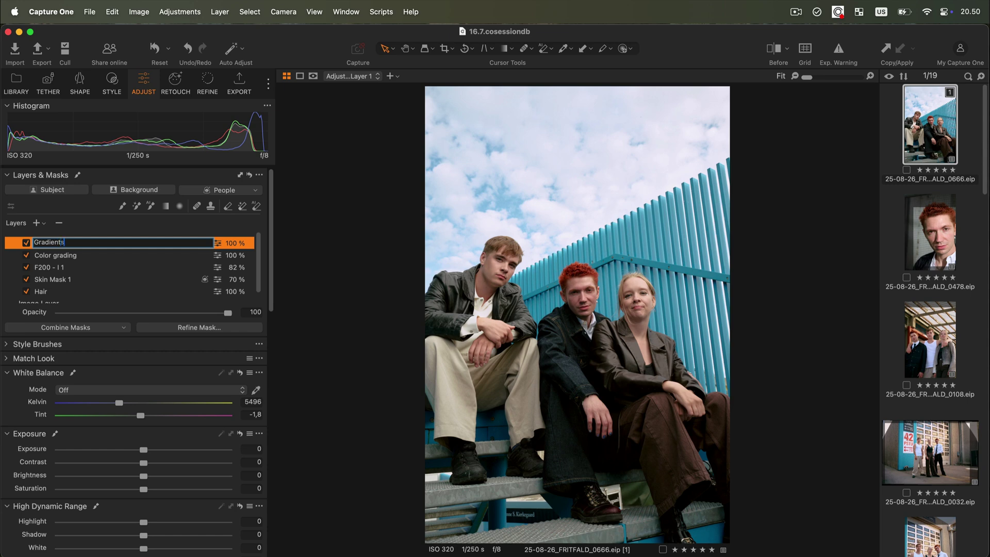
{"action": "key", "text": "Return"}
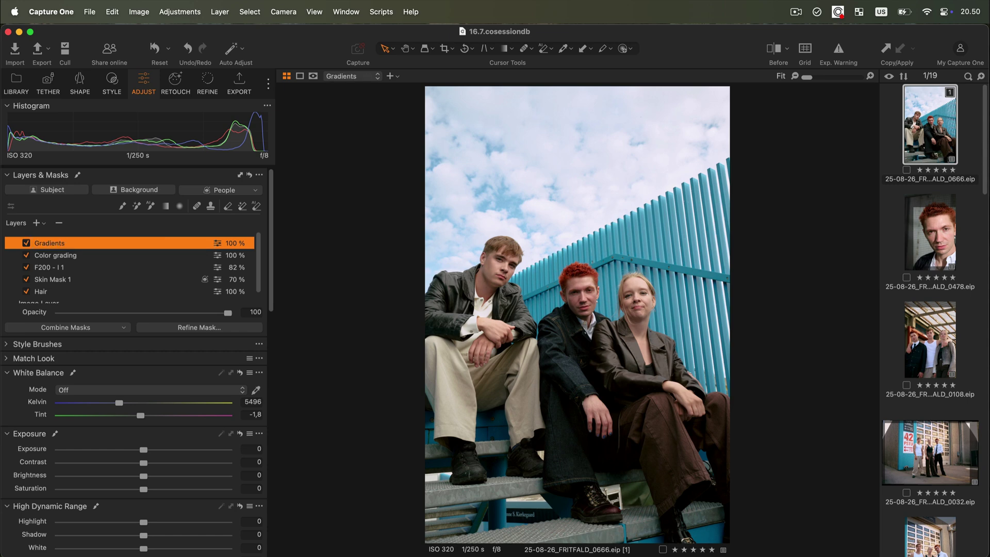
- Draw a linear gradient mask across the sky, rotated shallower and extended toward the subjects
{"action": "left_click", "coordinate": [166, 205]}
{"action": "left_click_drag", "start_coordinate": [650, 198], "coordinate": [601, 285]}
{"action": "key", "text": "m"}
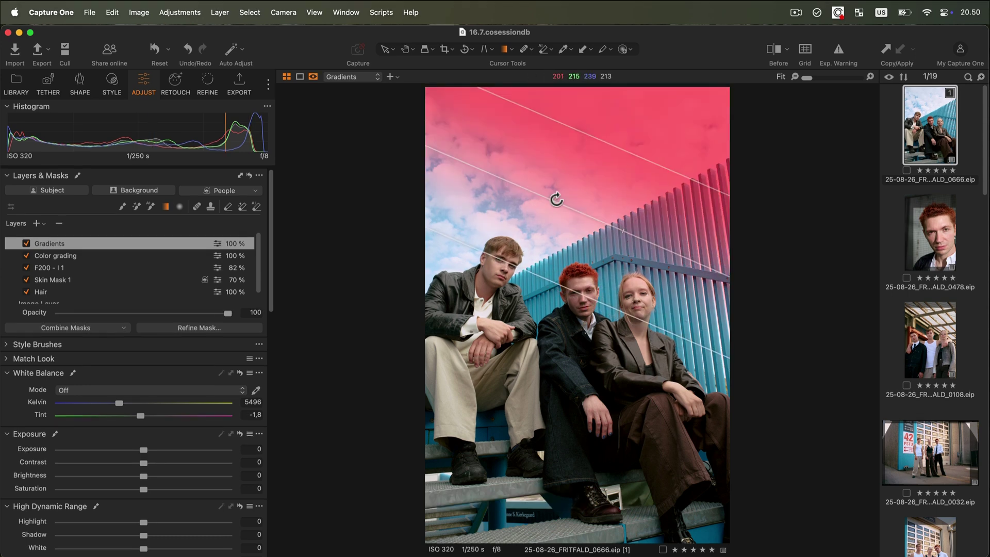
{"action": "left_click_drag", "start_coordinate": [556, 200], "coordinate": [554, 202]}
{"action": "left_click_drag", "start_coordinate": [567, 297], "coordinate": [567, 304]}
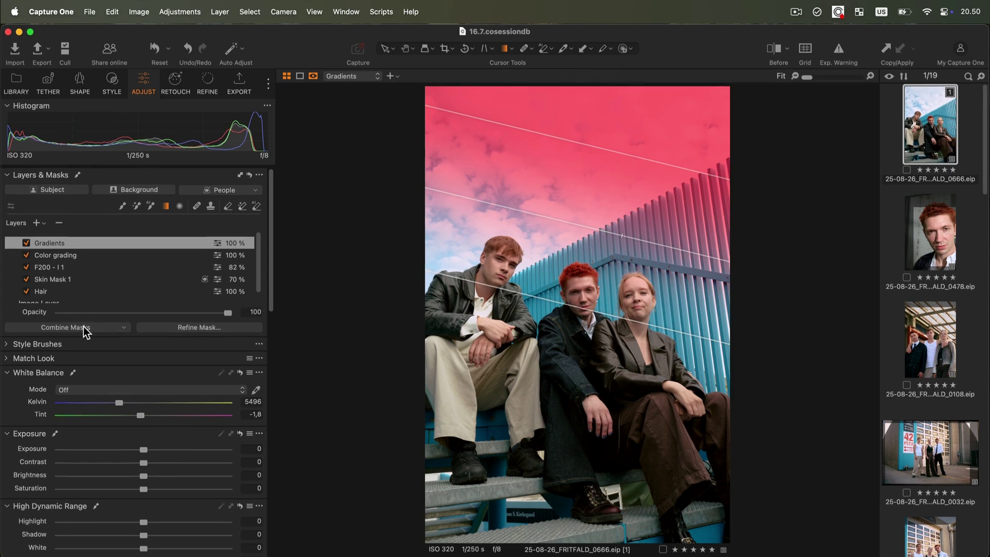
- Add a second Linear Gradient component to the Gradients mask using the Add mode
{"action": "left_click", "coordinate": [83, 327]}
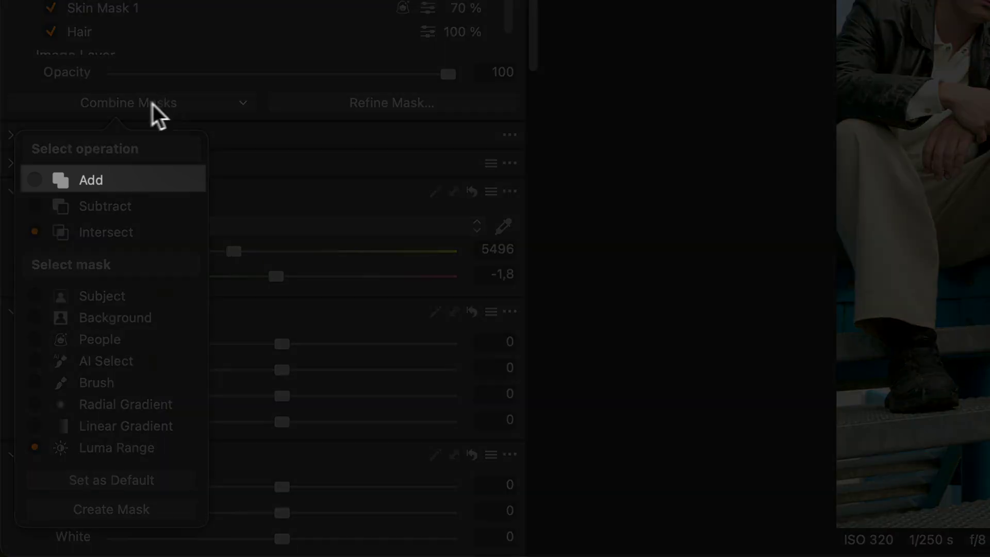
{"action": "left_click", "coordinate": [35, 180]}
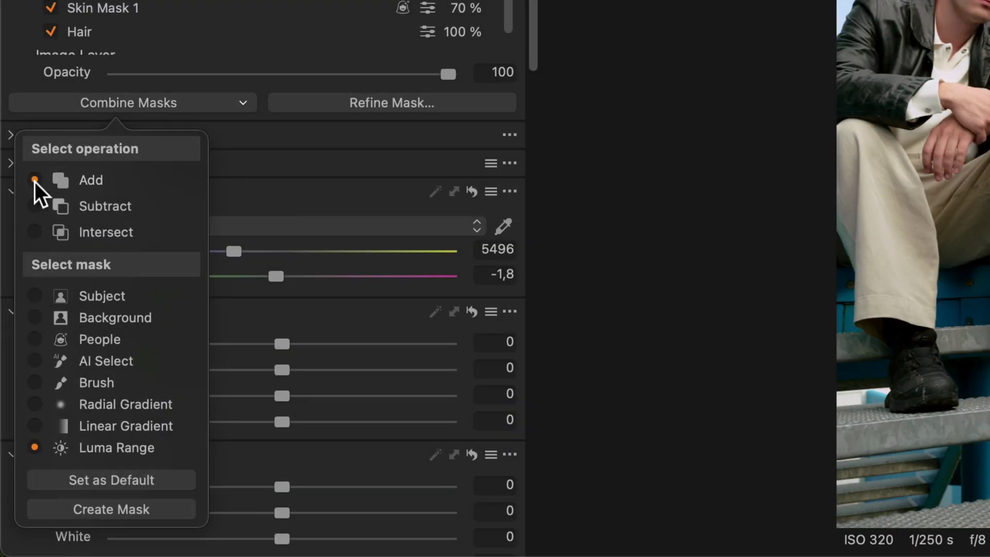
{"action": "left_click", "coordinate": [34, 427]}
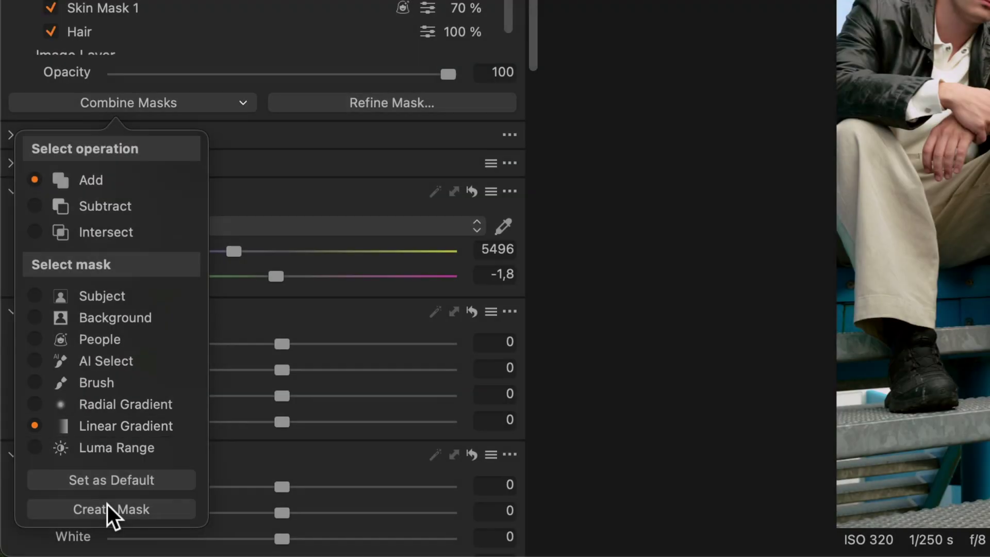
{"action": "left_click", "coordinate": [106, 508]}
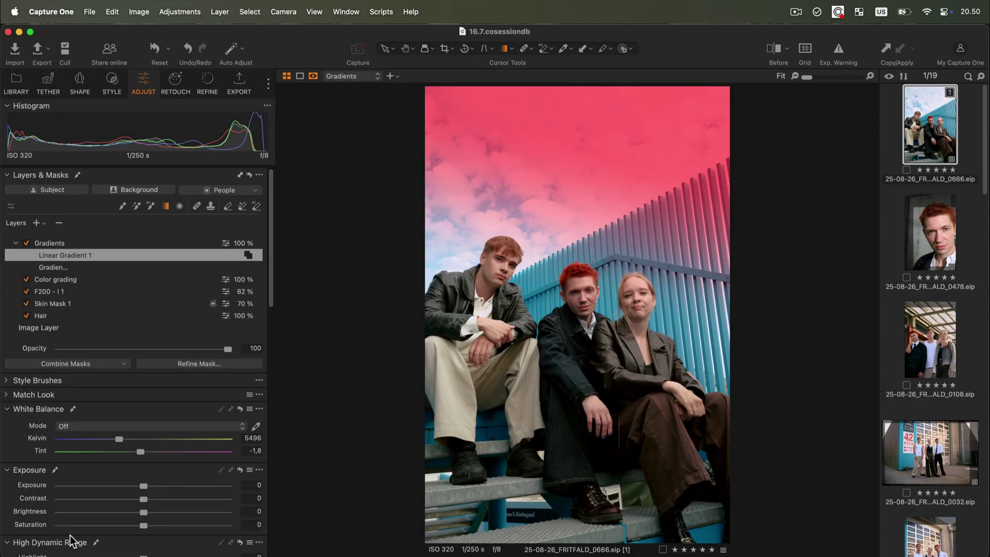
- Draw the second gradient up from the lower left and set Brightness −24, Highlight −47, Shadow −77
{"action": "left_click_drag", "start_coordinate": [461, 518], "coordinate": [556, 367]}
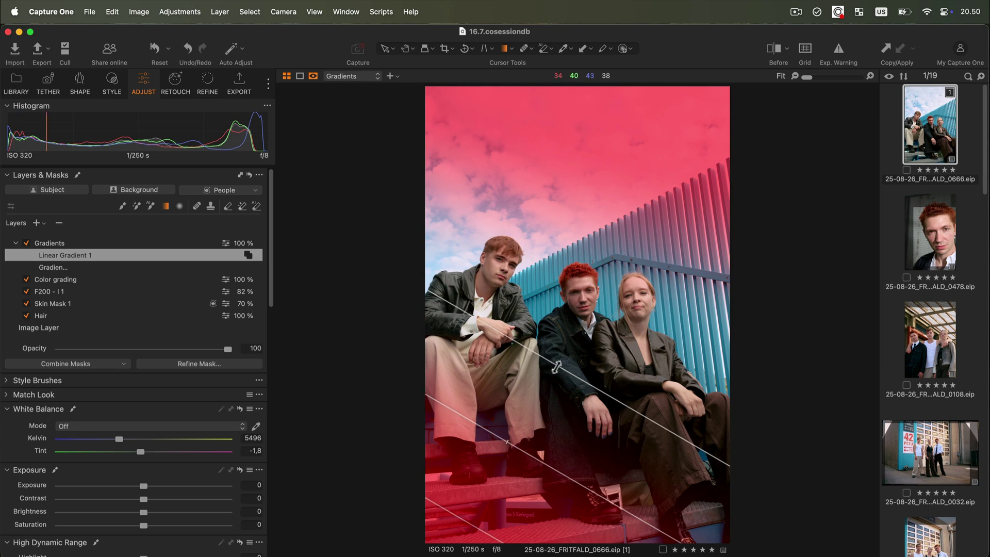
{"action": "key", "text": "m"}
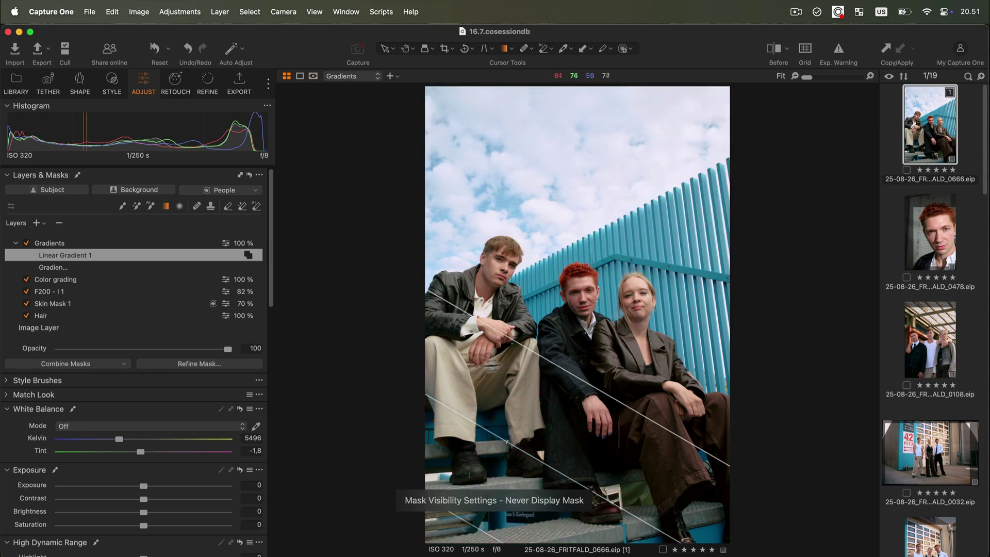
{"action": "left_click_drag", "start_coordinate": [144, 512], "coordinate": [103, 514]}
{"action": "left_click_drag", "start_coordinate": [268, 281], "coordinate": [269, 342]}
{"action": "mouse_move", "coordinate": [143, 395]}
{"action": "left_mouse_down"}
{"action": "mouse_move", "coordinate": [101, 396]}
{"action": "mouse_move", "coordinate": [139, 410]}
{"action": "left_mouse_up"}
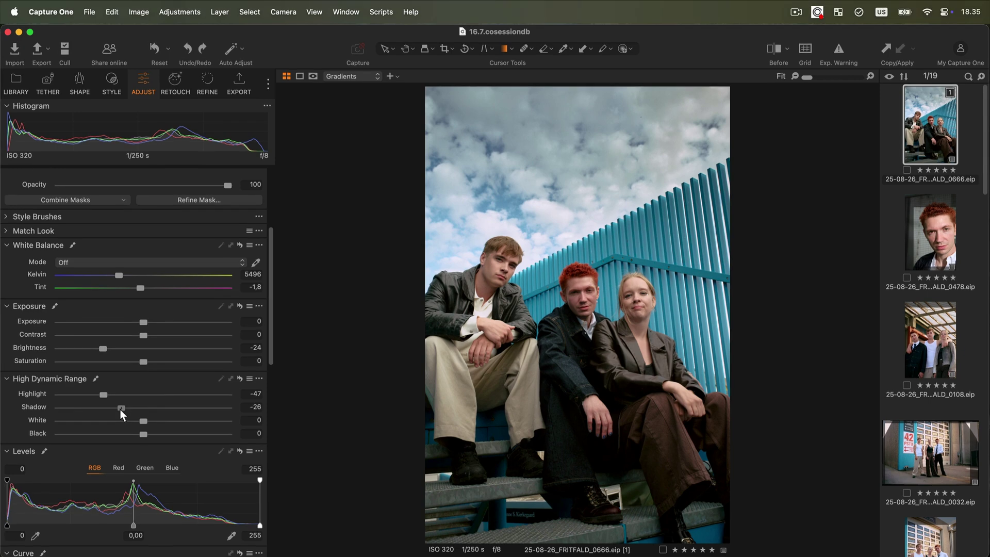
{"action": "left_click_drag", "start_coordinate": [119, 410], "coordinate": [79, 410]}
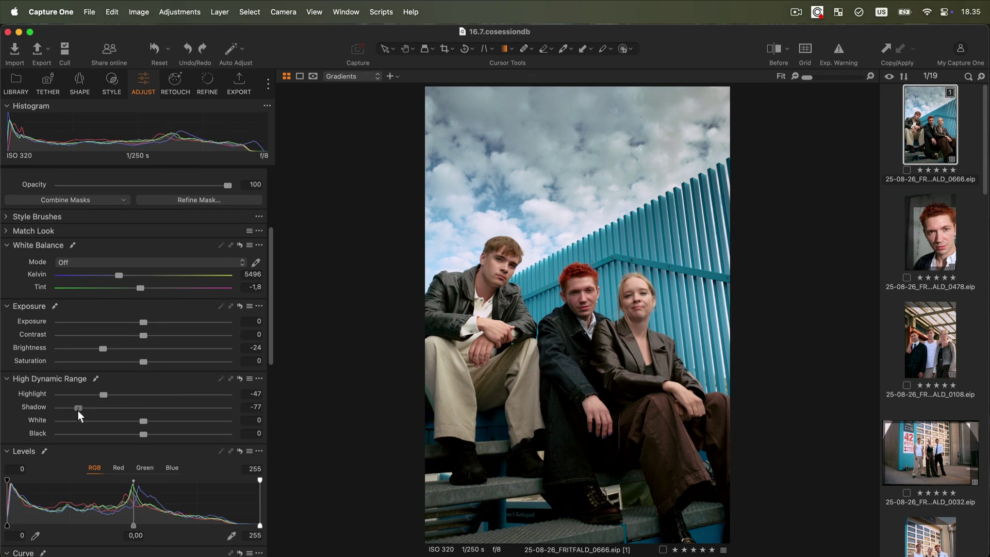
- Shift the lower-left gradient up and to the right, with the mask overlay showing
{"action": "key", "text": "m"}
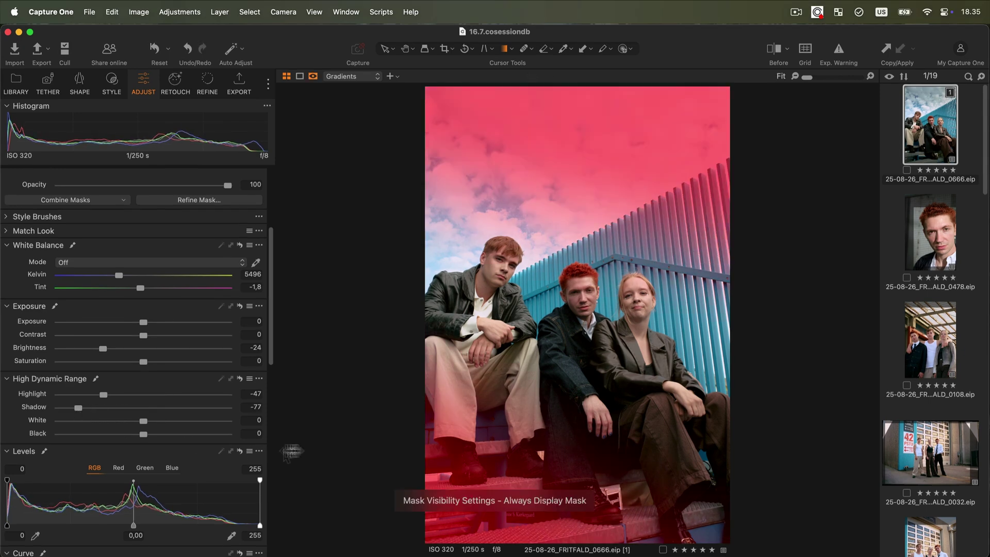
{"action": "left_click_drag", "start_coordinate": [554, 370], "coordinate": [598, 304]}
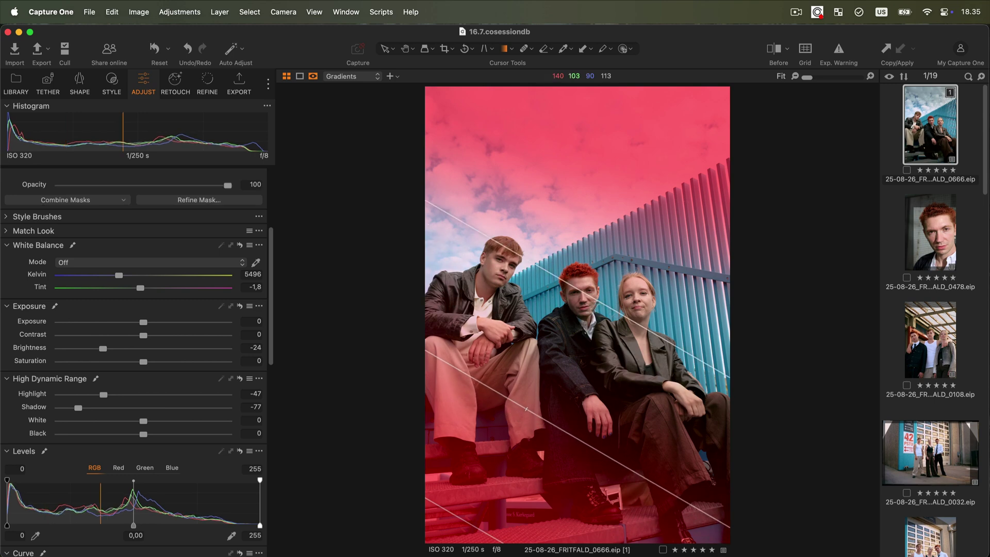
{"action": "scroll", "coordinate": [191, 325], "scroll_direction": "up", "scroll_amount": 3}
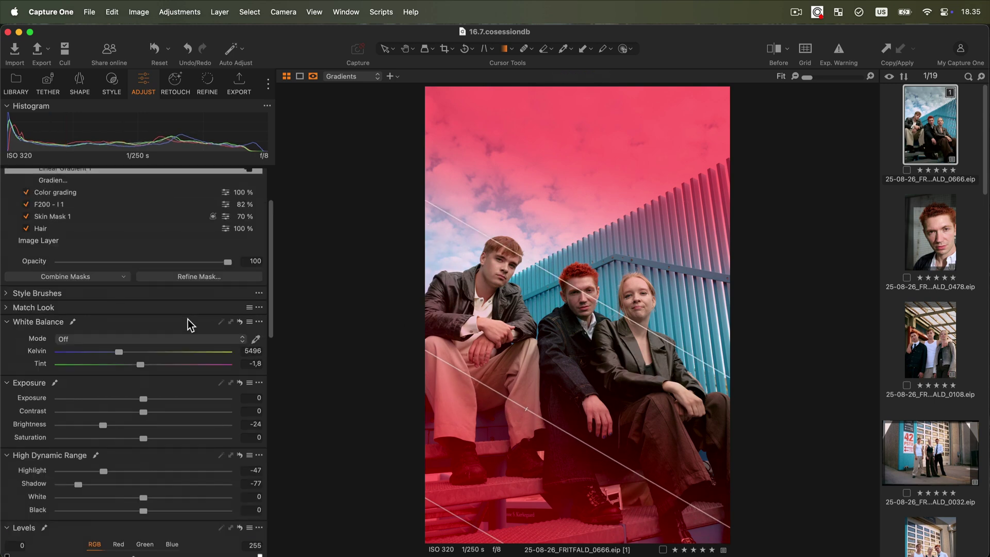
- Nudge the sky gradient slightly lower, then turn the Gradients layer off to compare
{"action": "left_click", "coordinate": [68, 181]}
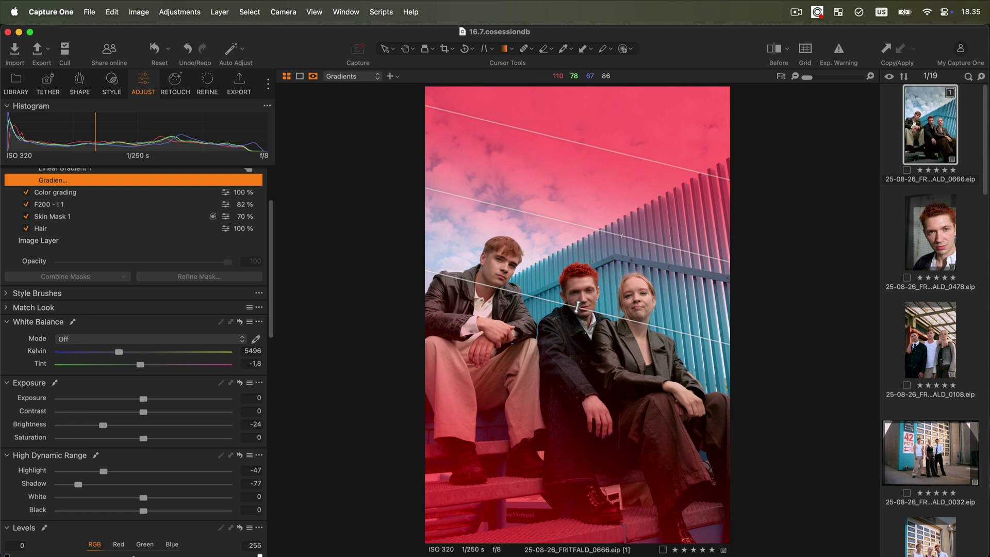
{"action": "mouse_move", "coordinate": [577, 309]}
{"action": "left_mouse_down"}
{"action": "mouse_move", "coordinate": [570, 335]}
{"action": "mouse_move", "coordinate": [572, 327]}
{"action": "left_mouse_up"}
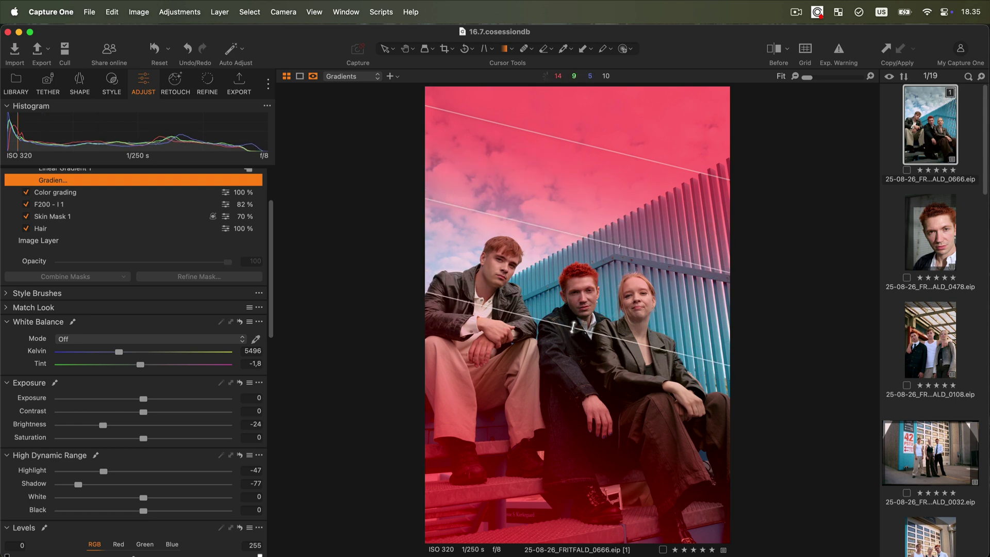
{"action": "scroll", "coordinate": [79, 230], "scroll_direction": "up", "scroll_amount": 3}
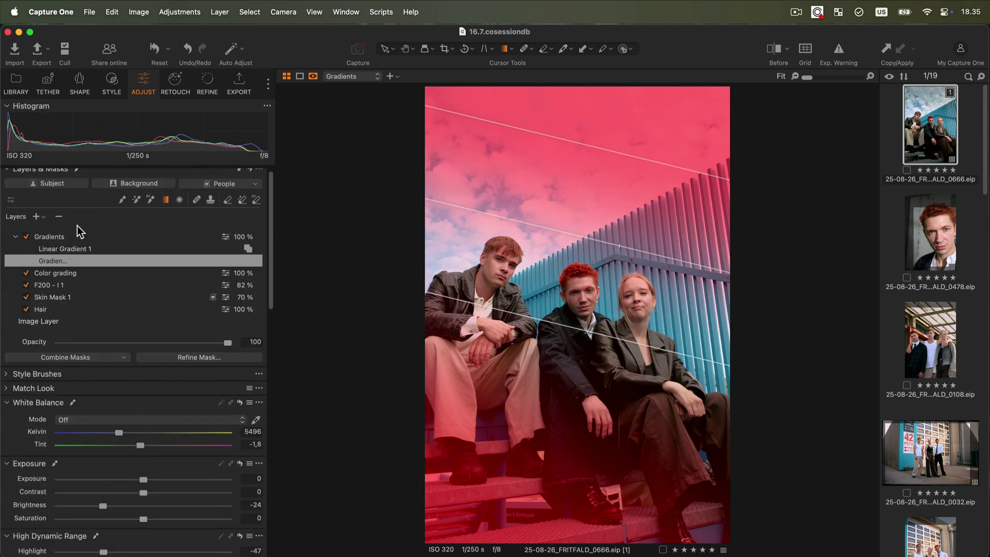
{"action": "key", "text": "m"}
{"action": "left_click", "coordinate": [26, 237]}
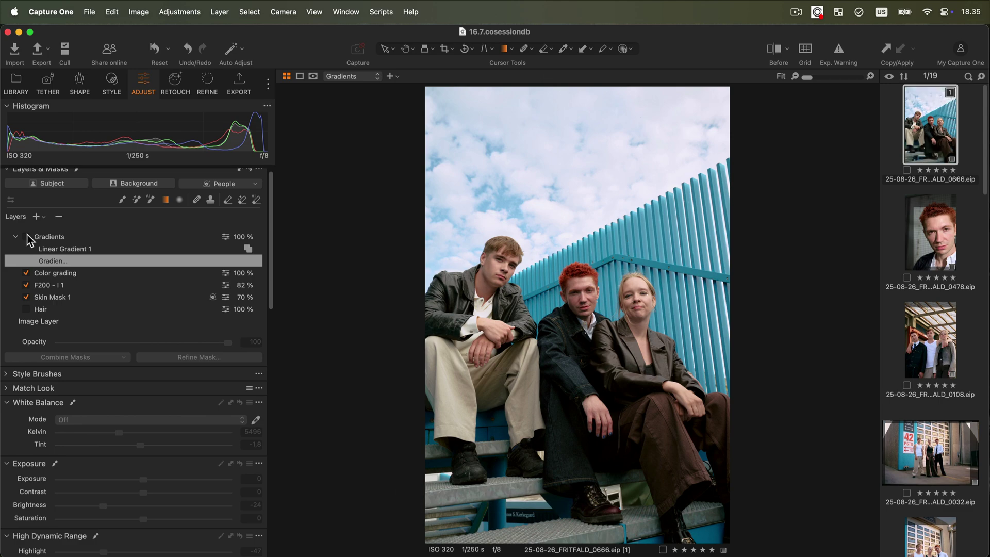
- Turn the Gradients layer back on
{"action": "left_click", "coordinate": [26, 236]}
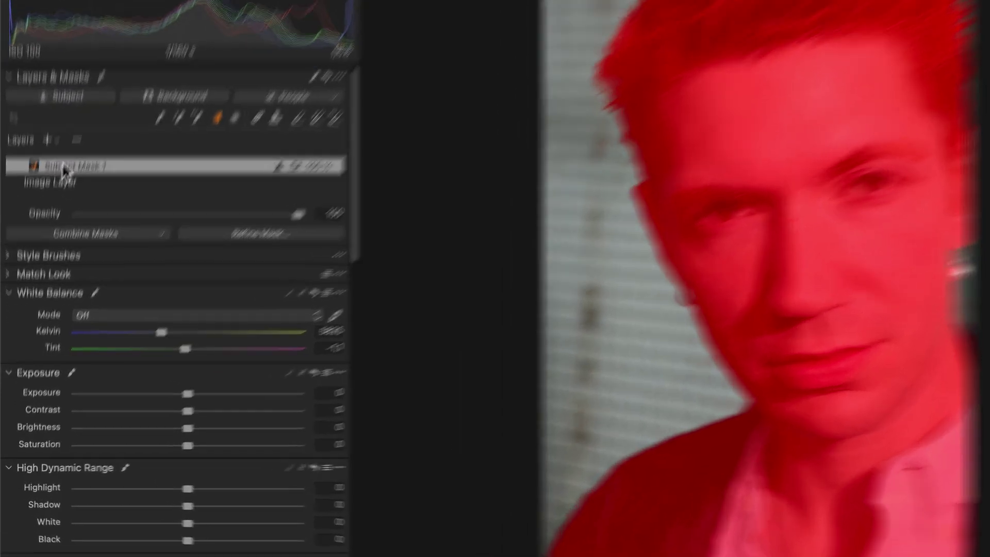
- Set up subtracting a People mask from Subject Mask 1 using the Subtract mode
{"action": "left_click", "coordinate": [68, 293]}
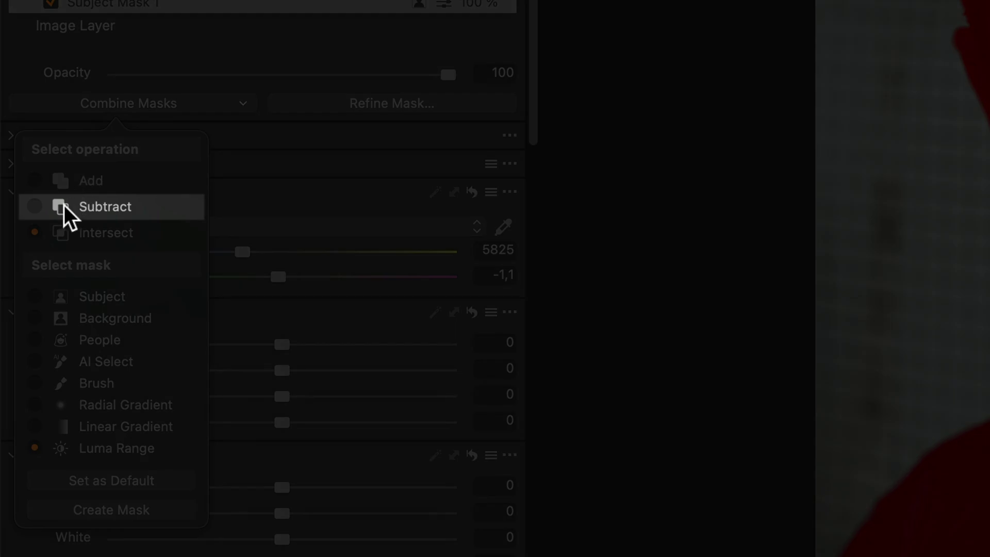
{"action": "left_click", "coordinate": [62, 207]}
{"action": "left_click", "coordinate": [60, 341]}
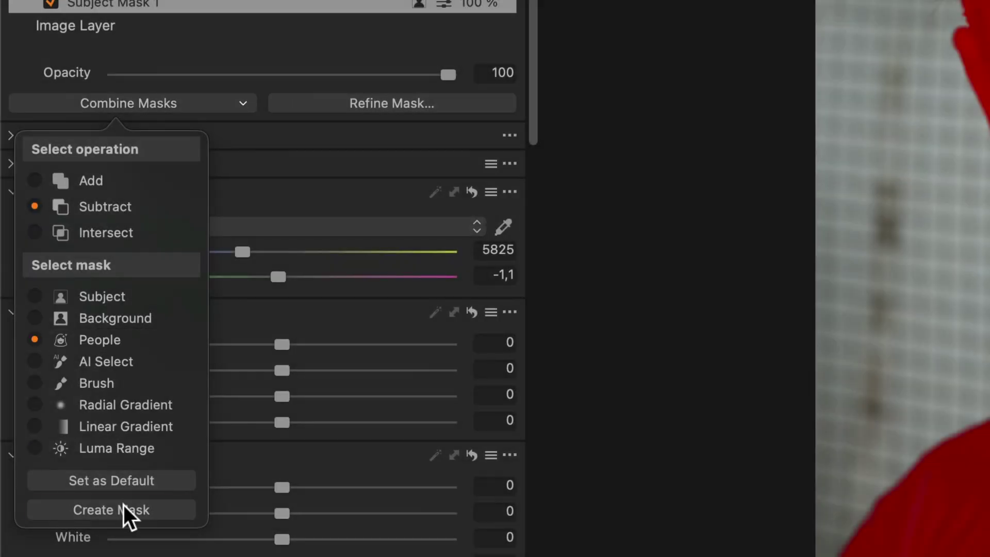
{"action": "left_click", "coordinate": [125, 510]}
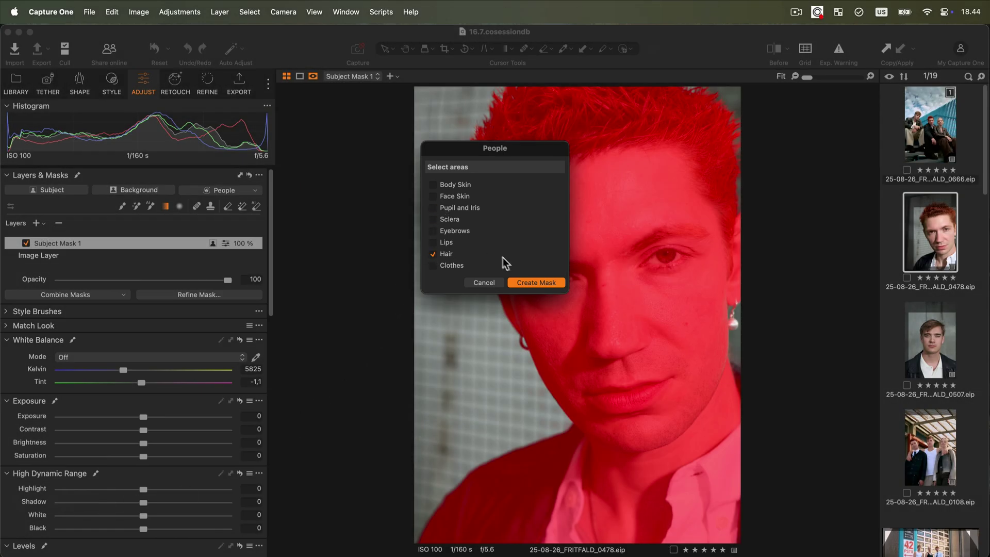
- Subtract the hair from the subject mask and lower the face's Brightness to about −12
{"action": "left_click", "coordinate": [527, 284]}
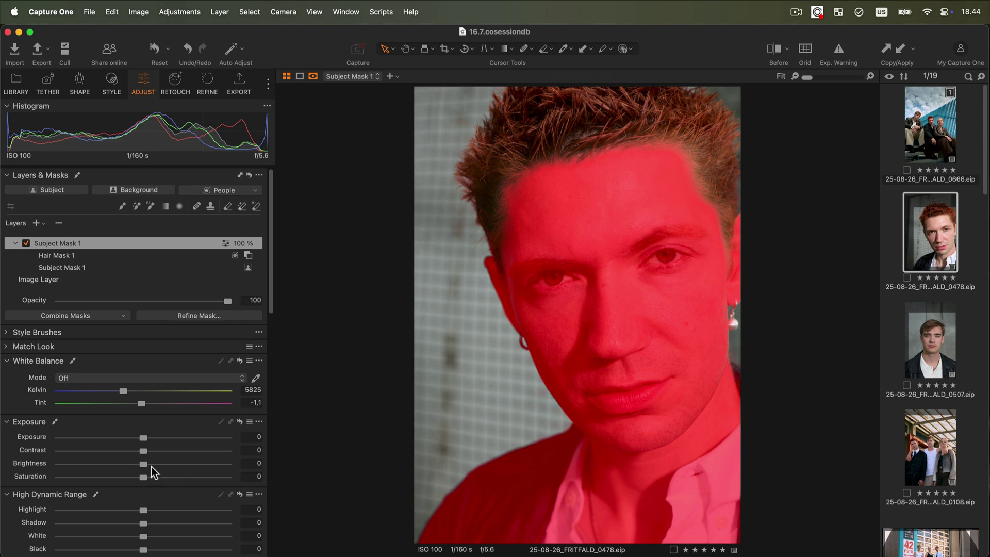
{"action": "left_click_drag", "start_coordinate": [146, 465], "coordinate": [126, 470]}
- Copy the red-haired portrait's adjustments and apply them to leather-jacket portrait 0507
{"action": "key", "text": "m"}
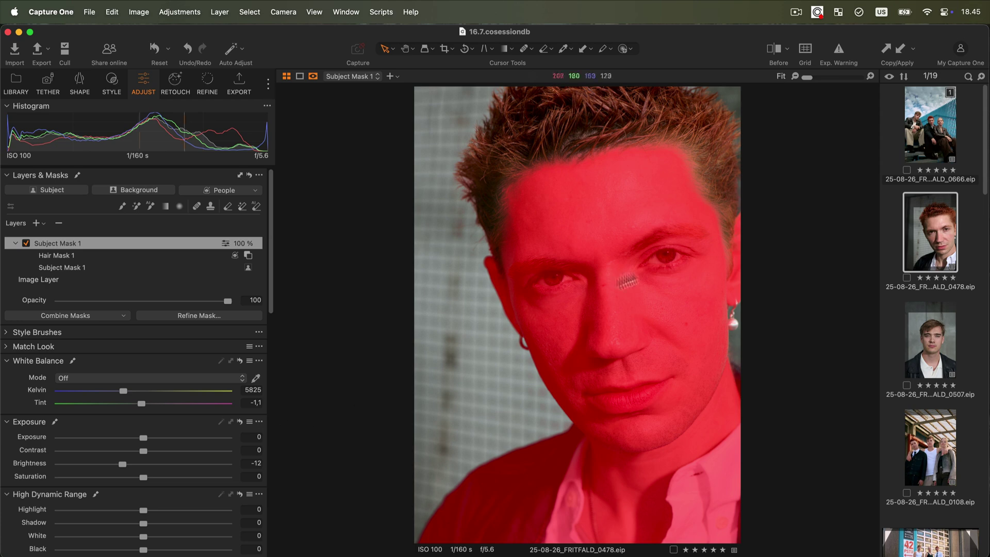
{"action": "left_click", "coordinate": [886, 49]}
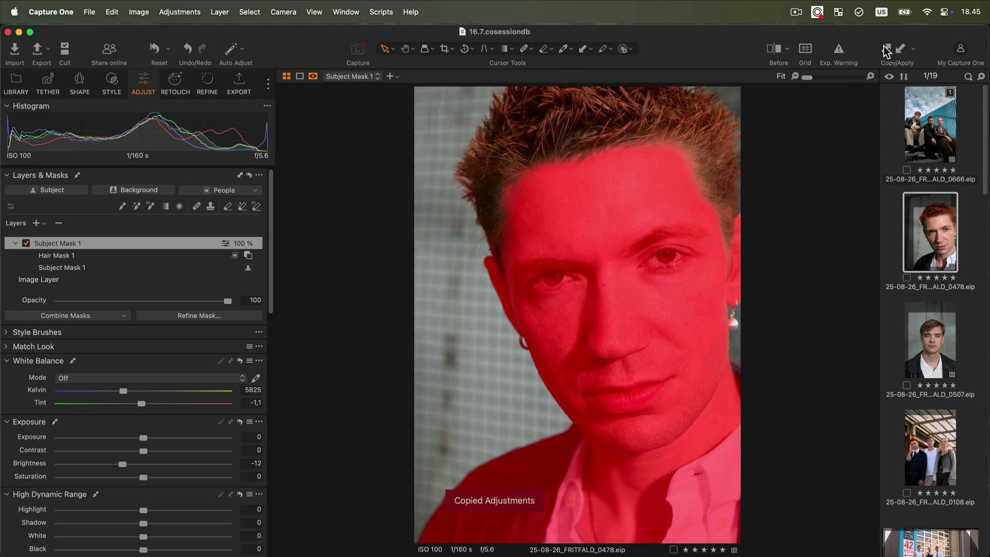
{"action": "left_click", "coordinate": [937, 344]}
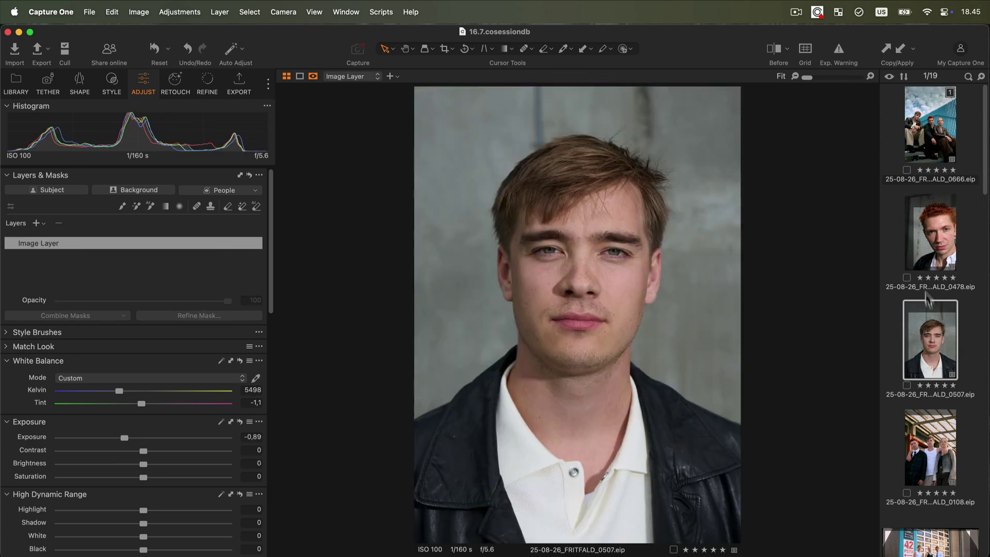
{"action": "left_click", "coordinate": [900, 50]}
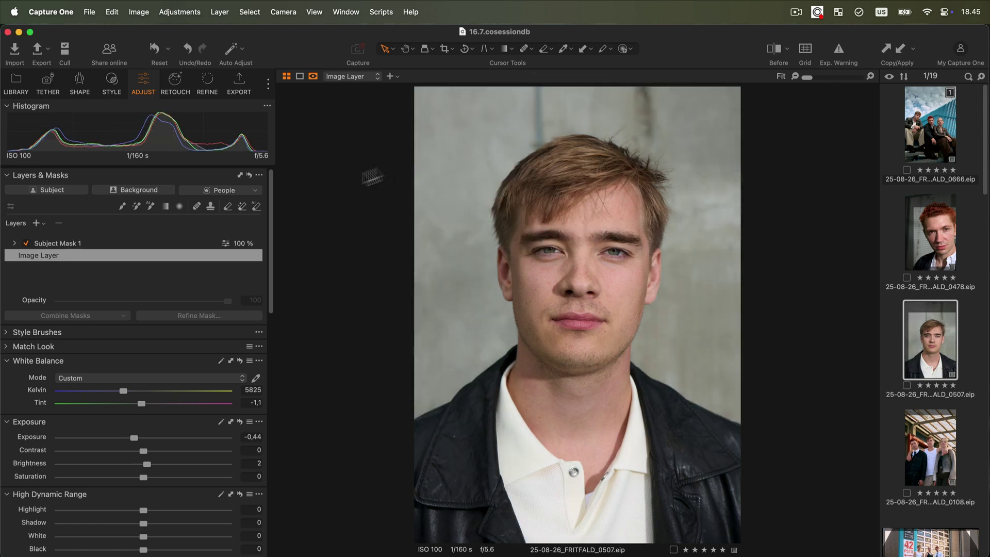
- Inspect the pasted Subject Mask 1 layer and bring up the custom style saving options
{"action": "left_click", "coordinate": [129, 243]}
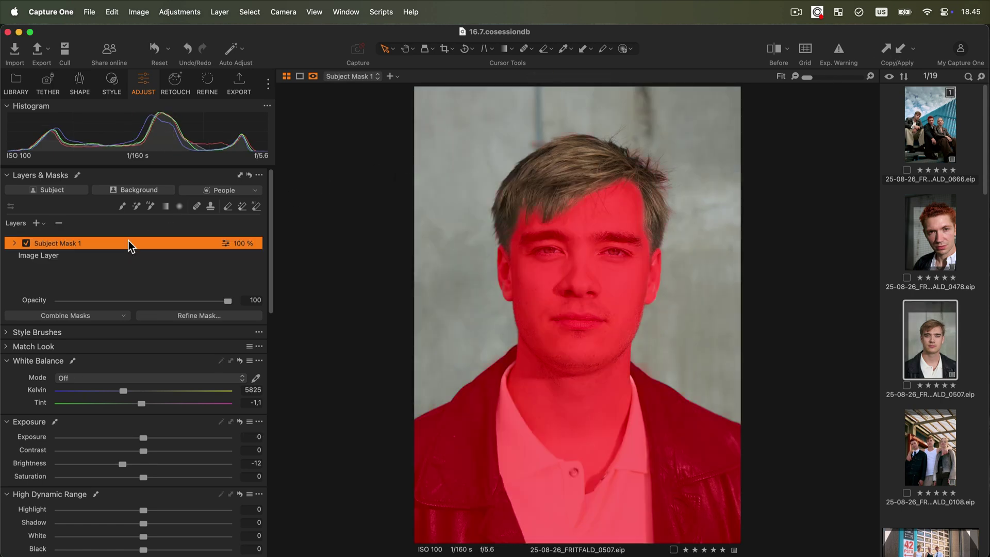
{"action": "left_click", "coordinate": [119, 81]}
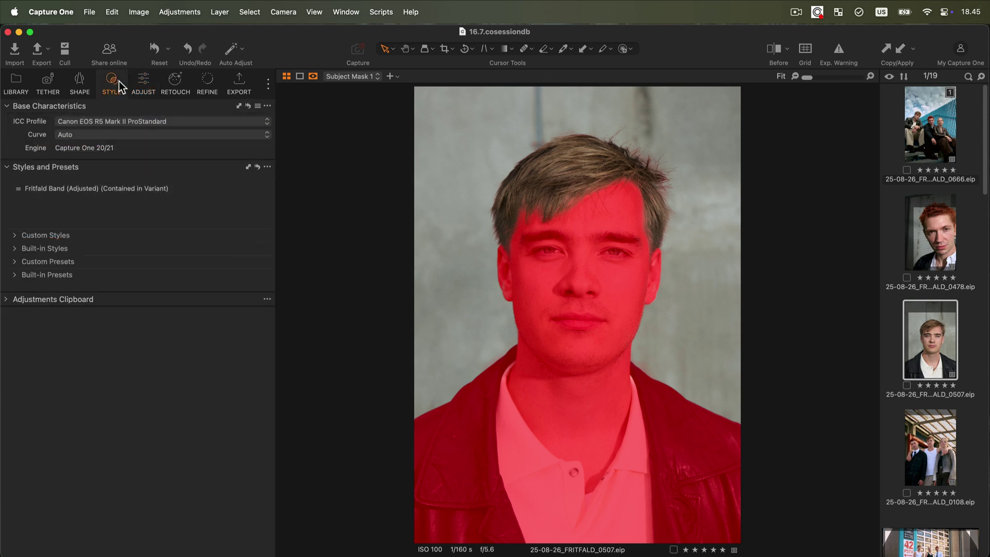
{"action": "left_click", "coordinate": [267, 166]}
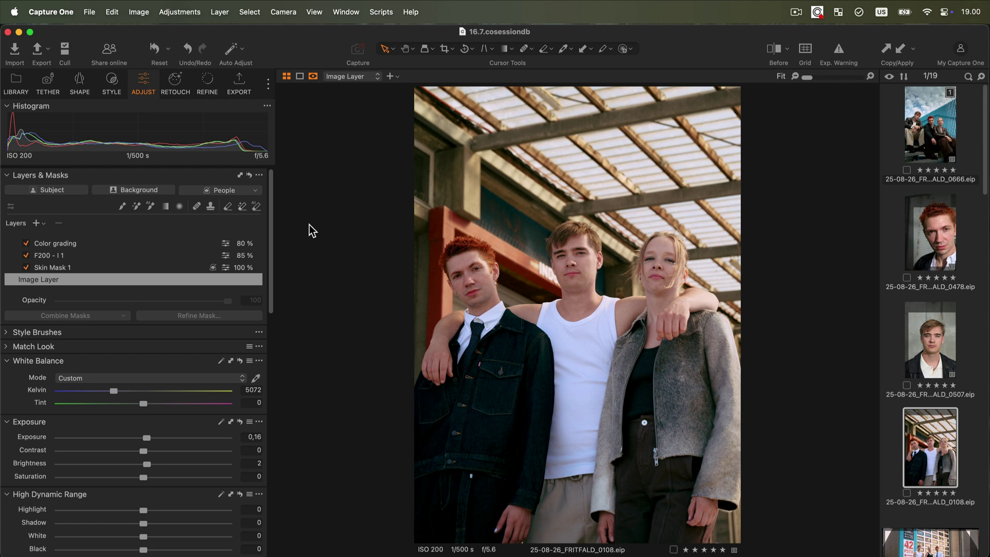
- Add Adjustment Layer 1 with a diagonal linear gradient over the roof, with the mask overlay hidden
{"action": "left_click", "coordinate": [36, 223]}
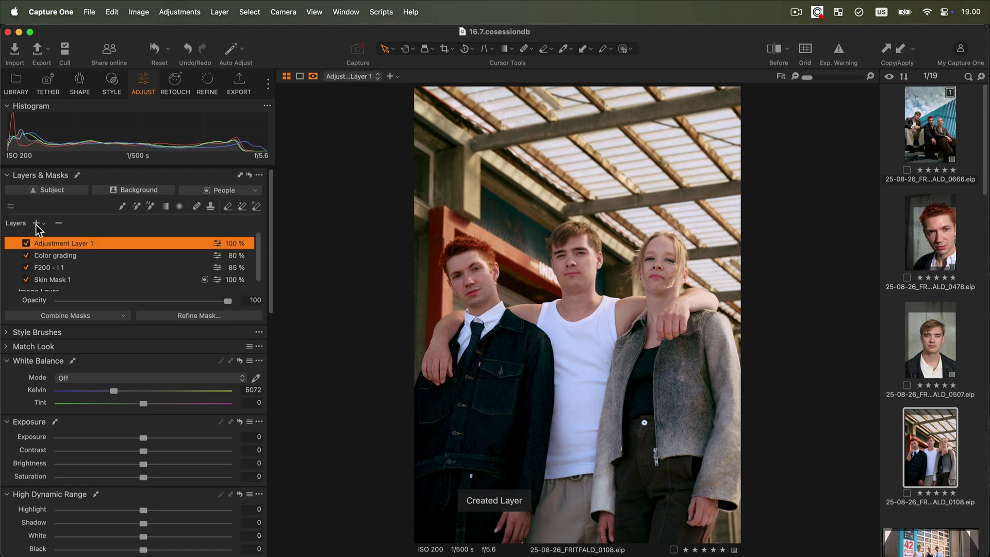
{"action": "left_click", "coordinate": [166, 207]}
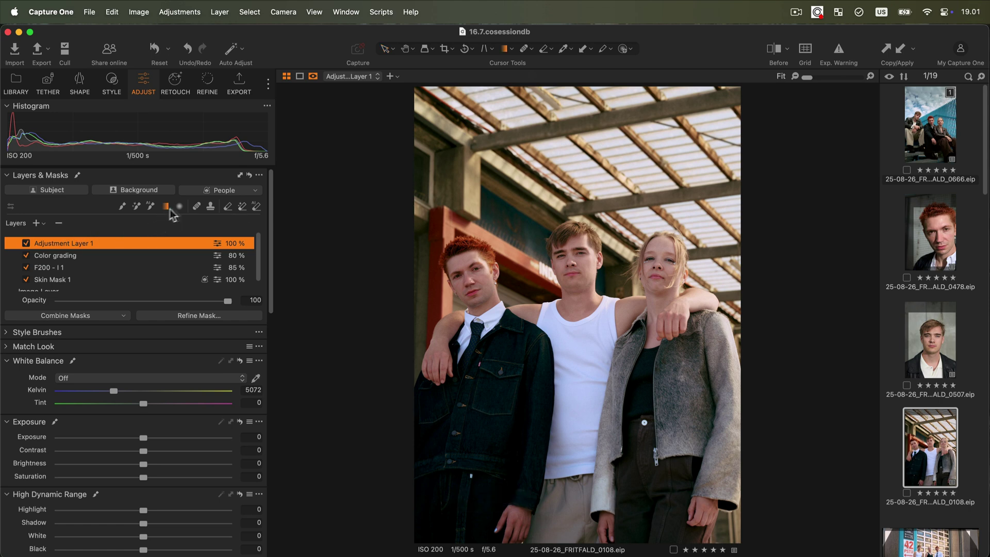
{"action": "left_click_drag", "start_coordinate": [632, 158], "coordinate": [556, 313]}
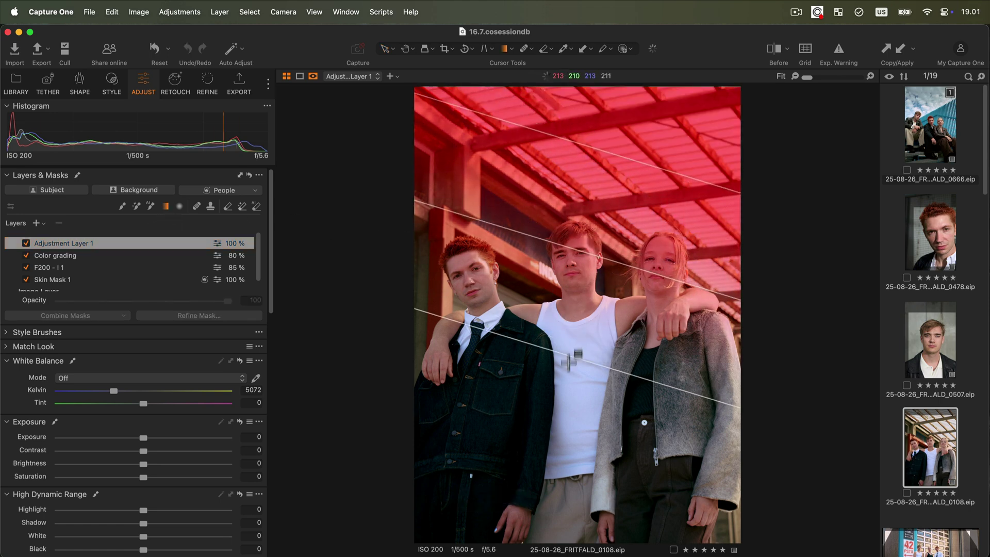
{"action": "left_click_drag", "start_coordinate": [569, 361], "coordinate": [518, 400]}
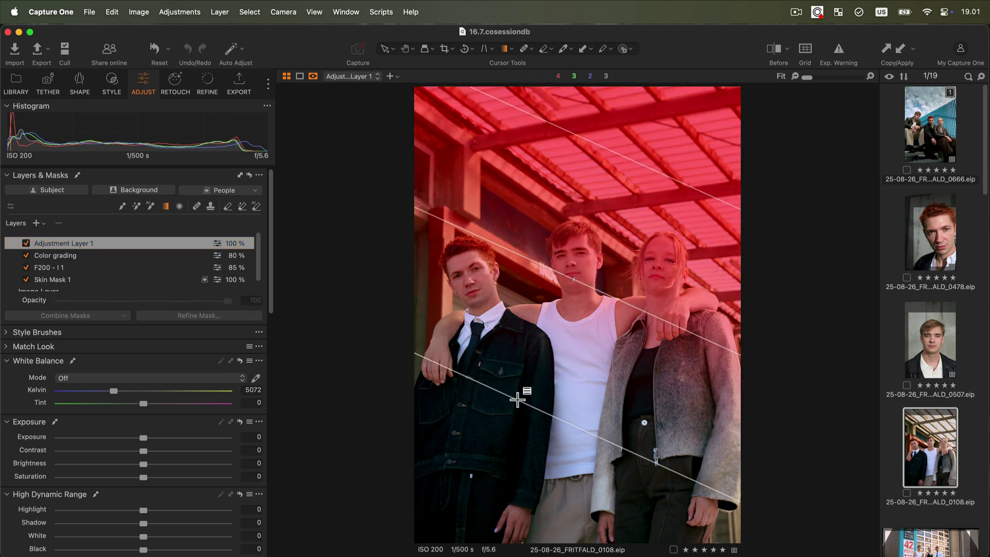
{"action": "key", "text": "m"}
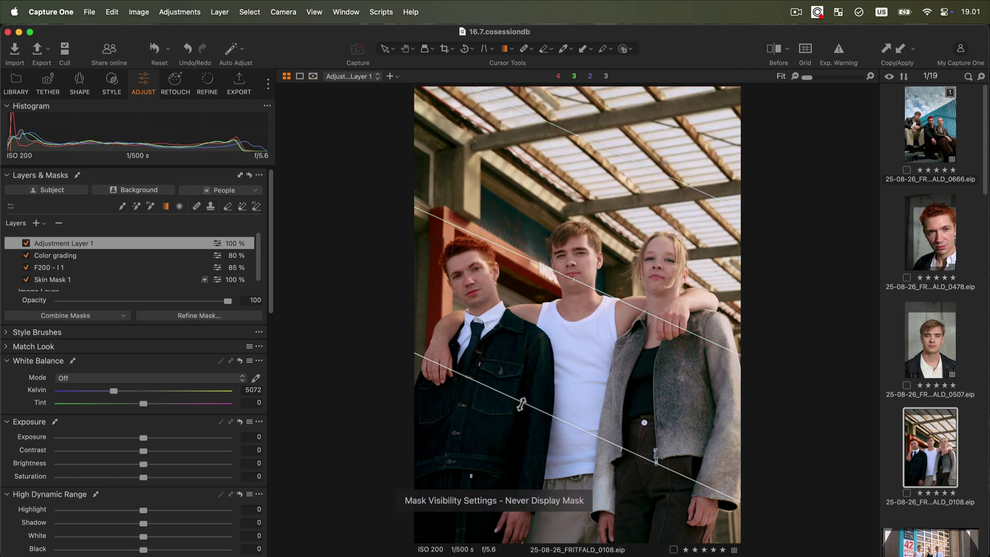
{"action": "key", "text": "v"}
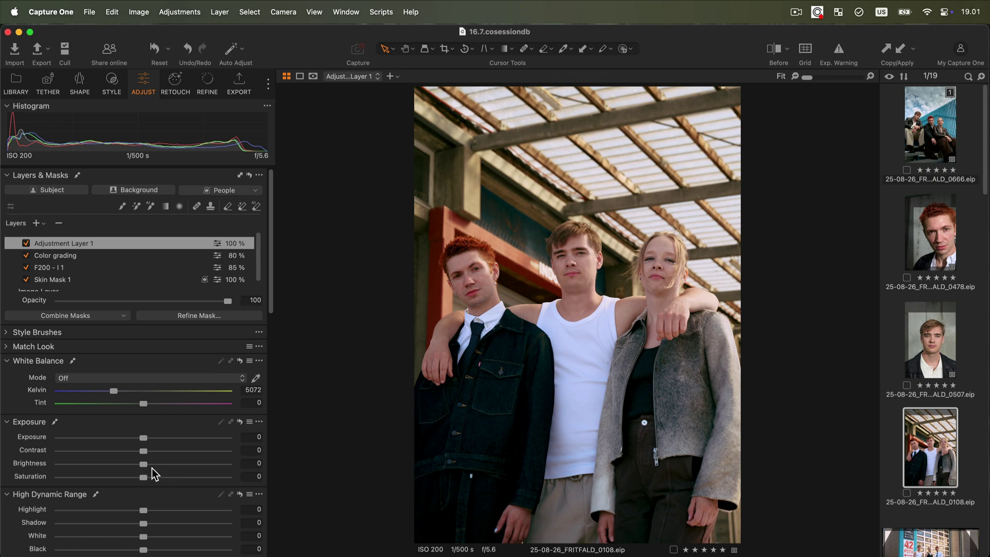
- Set the gradient layer's Brightness to 17 and Shadow to 51, and warm the Color Balance highlights
{"action": "left_click_drag", "start_coordinate": [147, 464], "coordinate": [175, 468]}
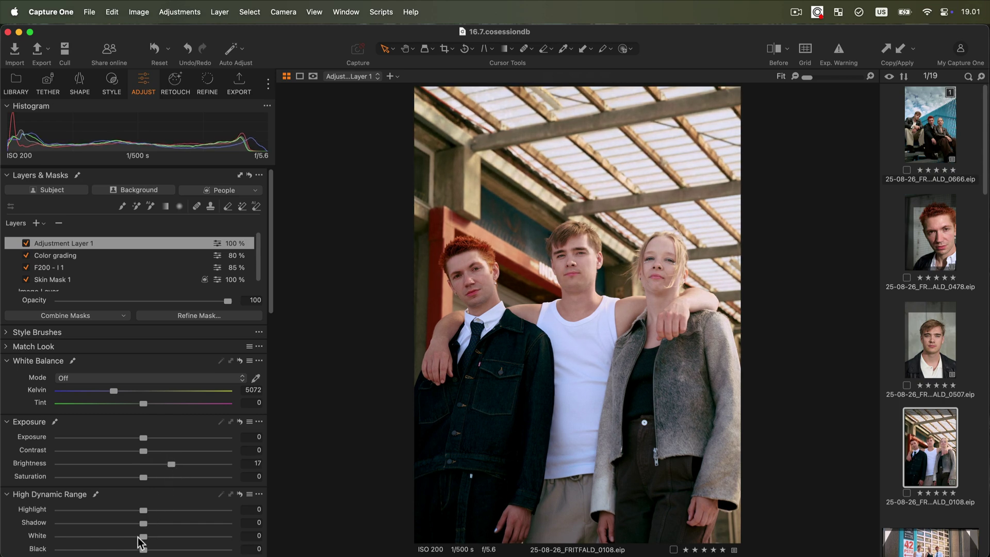
{"action": "left_click_drag", "start_coordinate": [143, 524], "coordinate": [184, 524]}
{"action": "scroll", "coordinate": [184, 524], "scroll_direction": "down", "scroll_amount": 10}
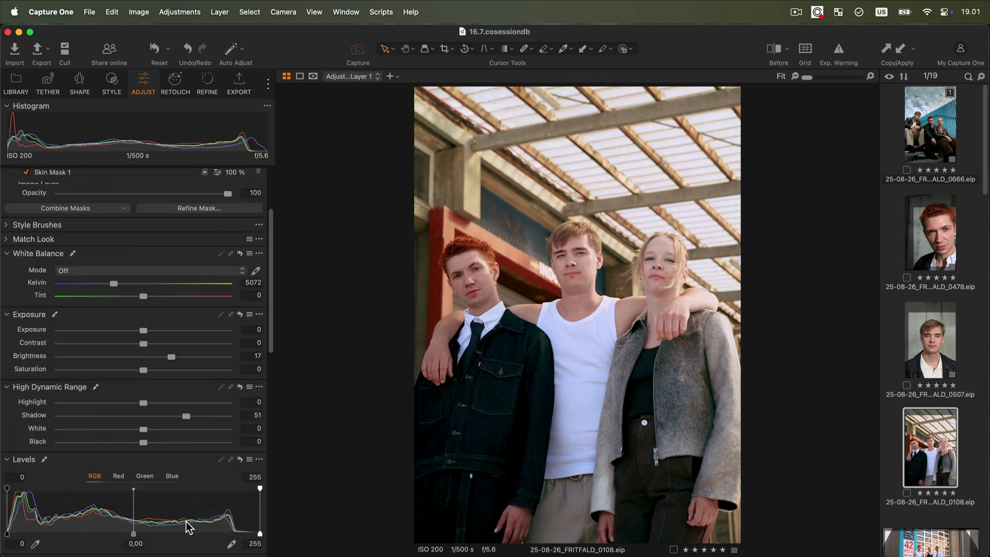
{"action": "scroll", "coordinate": [186, 521], "scroll_direction": "down", "scroll_amount": 3}
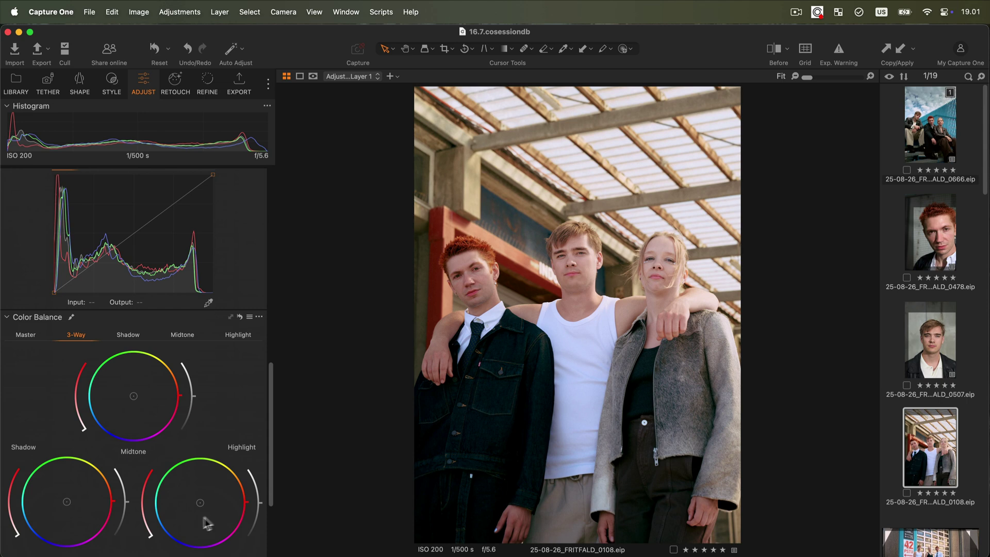
{"action": "left_click_drag", "start_coordinate": [215, 502], "coordinate": [213, 491]}
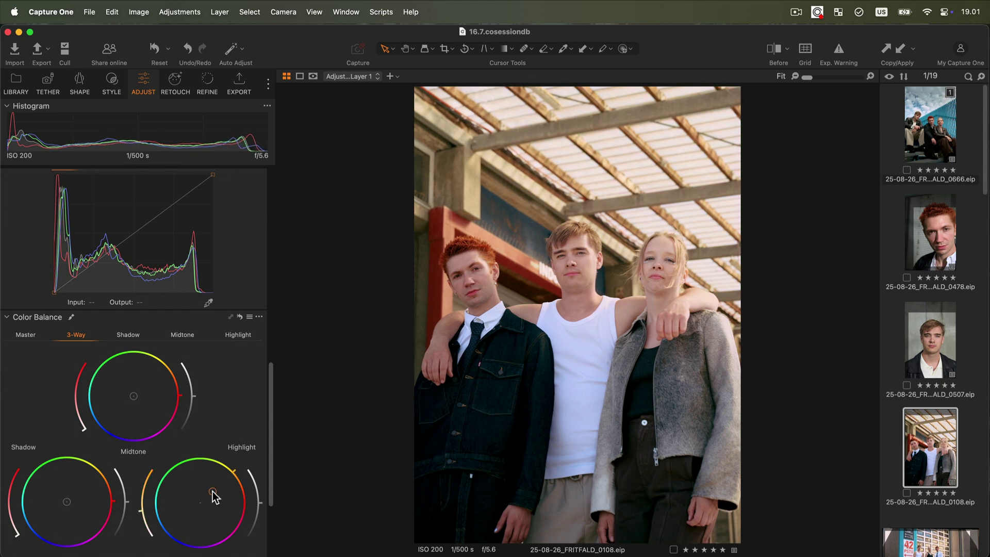
{"action": "scroll", "coordinate": [211, 495], "scroll_direction": "up", "scroll_amount": 10}
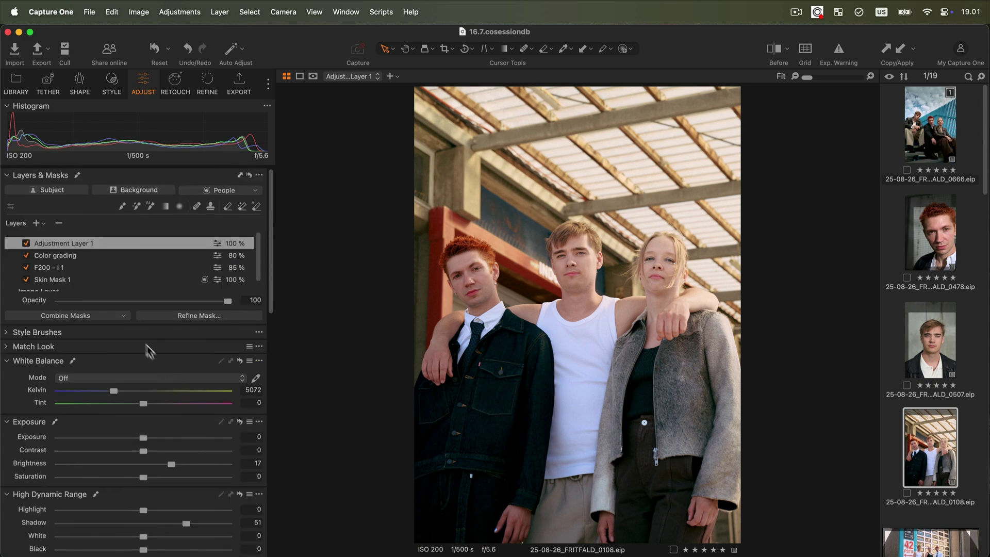
- Intersect Adjustment Layer 1's gradient mask with a new Background mask so the three people are excluded
{"action": "left_click", "coordinate": [97, 316]}
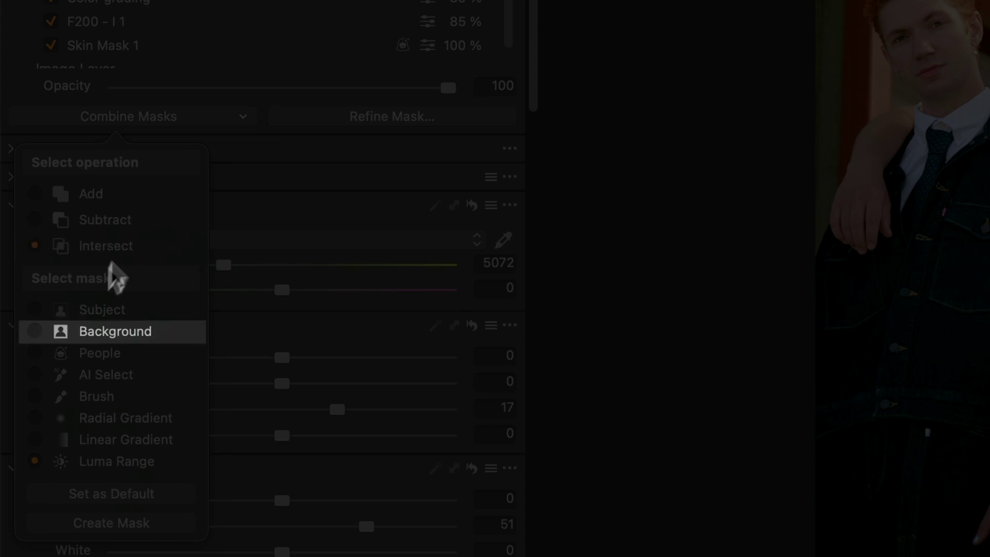
{"action": "left_click", "coordinate": [35, 331]}
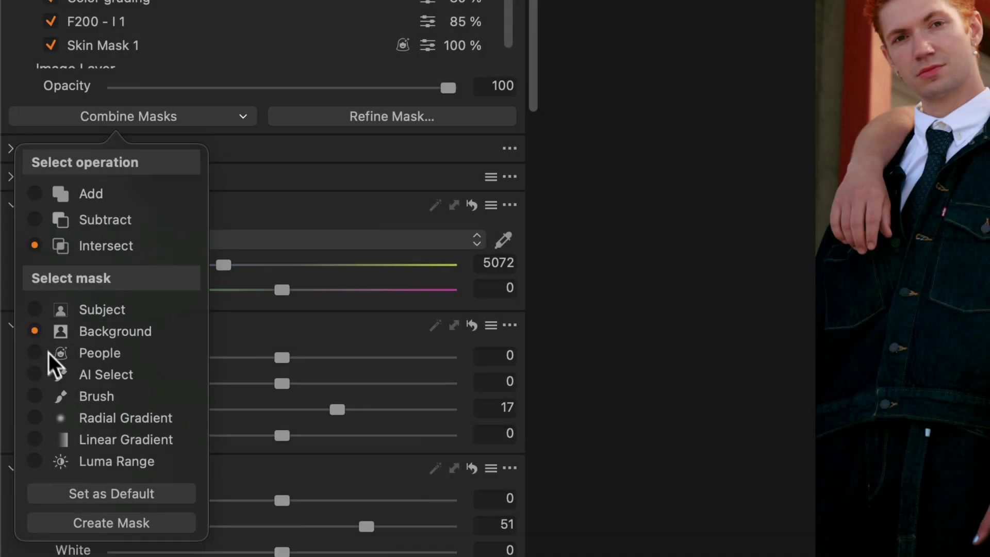
{"action": "left_click", "coordinate": [126, 521]}
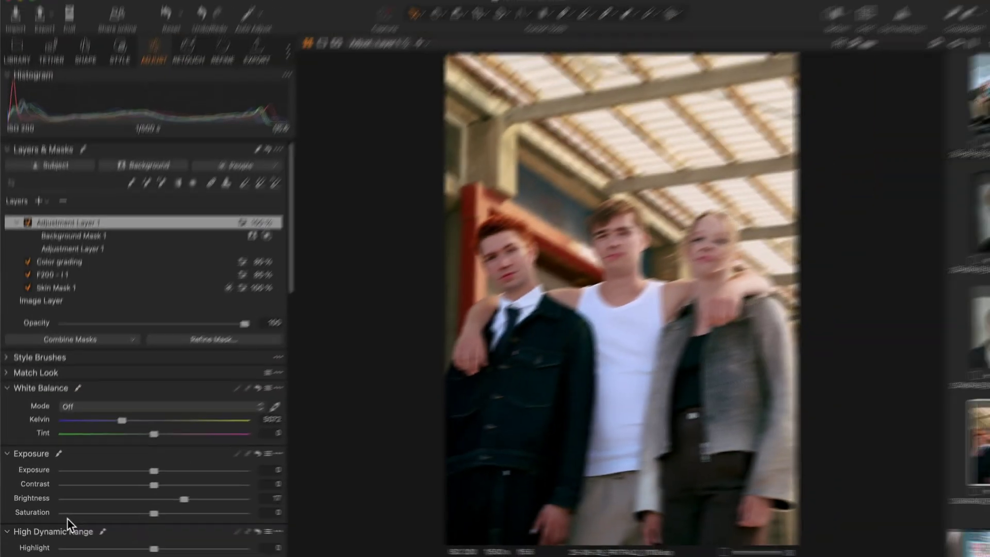
- With the mask overlay shown, adjust the linear gradient's angle and position over the background
{"action": "key", "text": "m"}
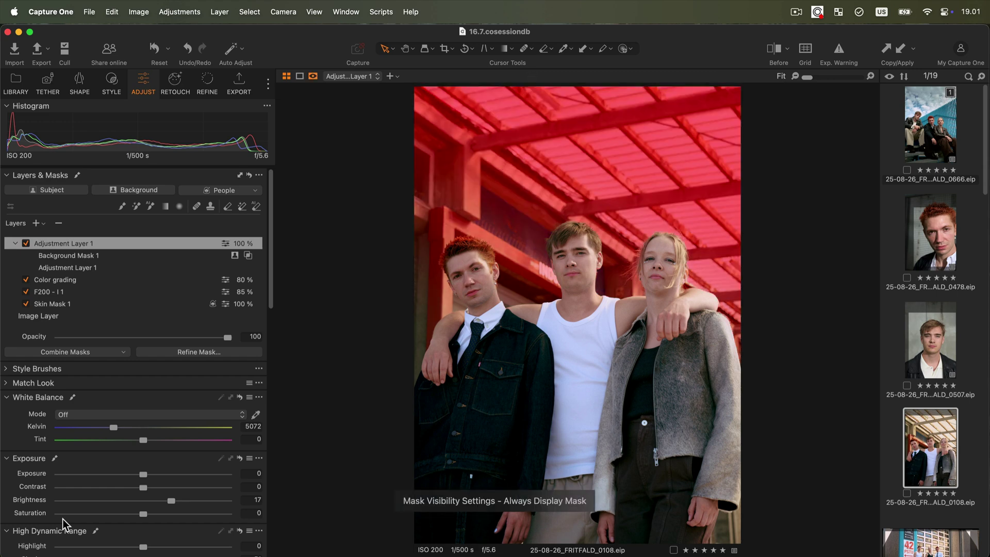
{"action": "key", "text": "l"}
{"action": "left_click_drag", "start_coordinate": [492, 100], "coordinate": [655, 456]}
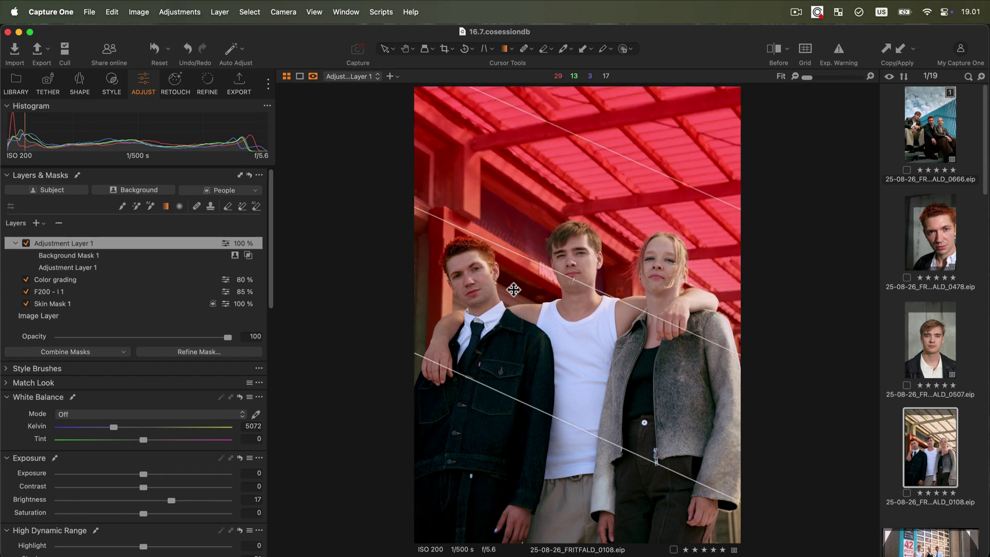
{"action": "left_click_drag", "start_coordinate": [489, 388], "coordinate": [469, 397]}
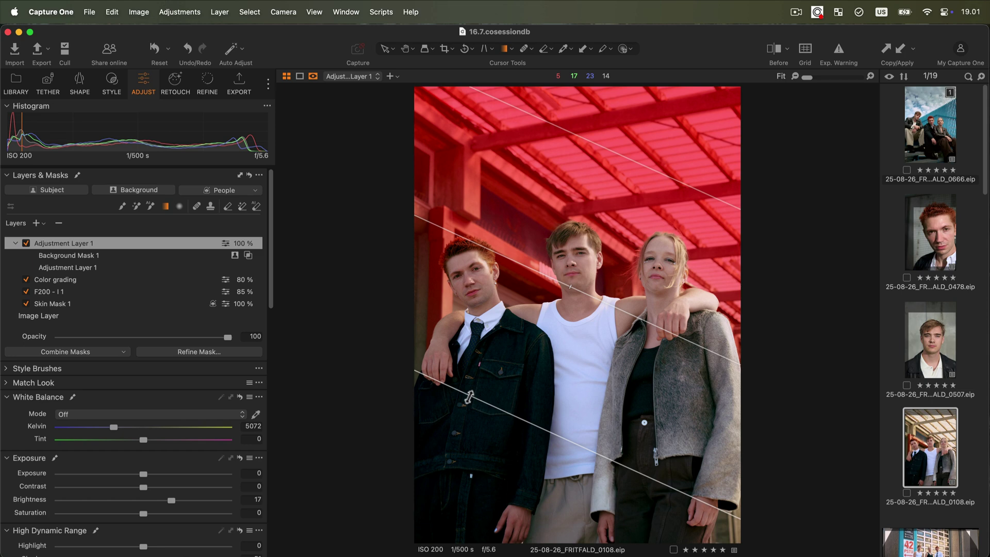
- Hide the mask overlay and compare the photo with Adjustment Layer 1 off, then on again
{"action": "key", "text": "m"}
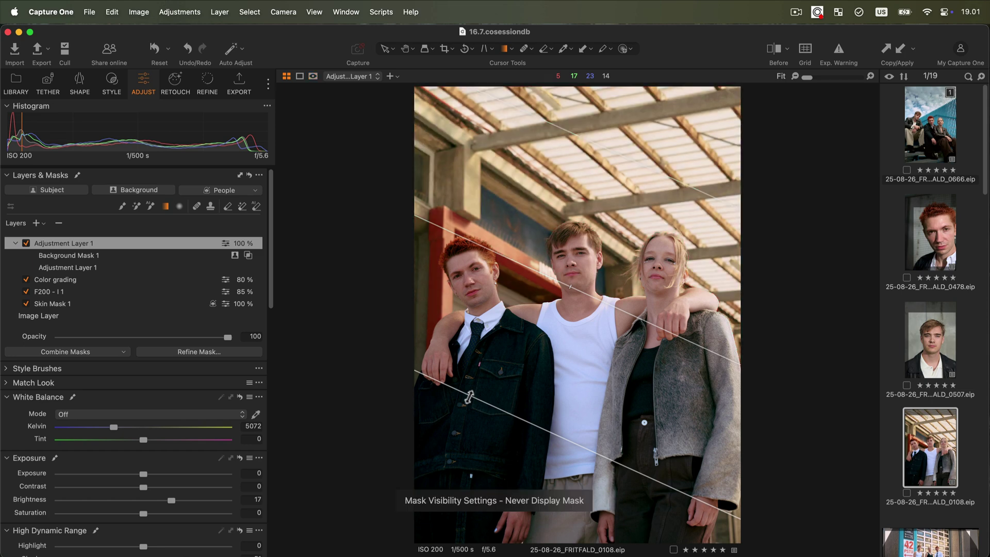
{"action": "left_click", "coordinate": [26, 244]}
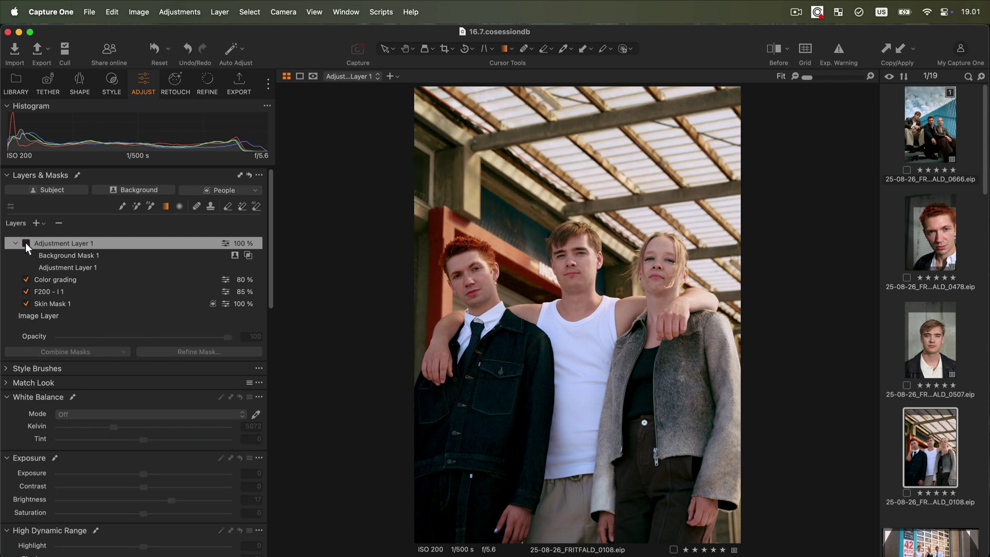
{"action": "left_click", "coordinate": [26, 243]}
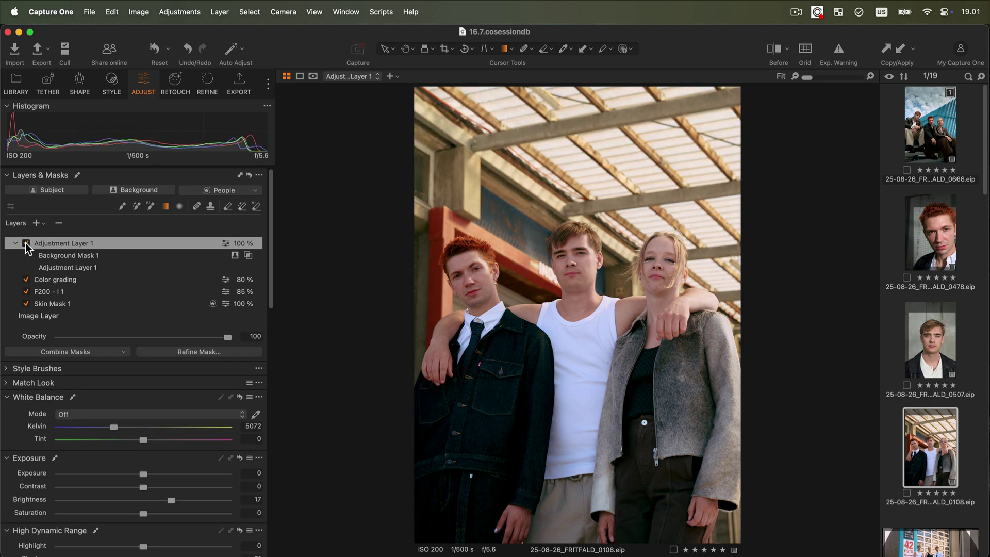